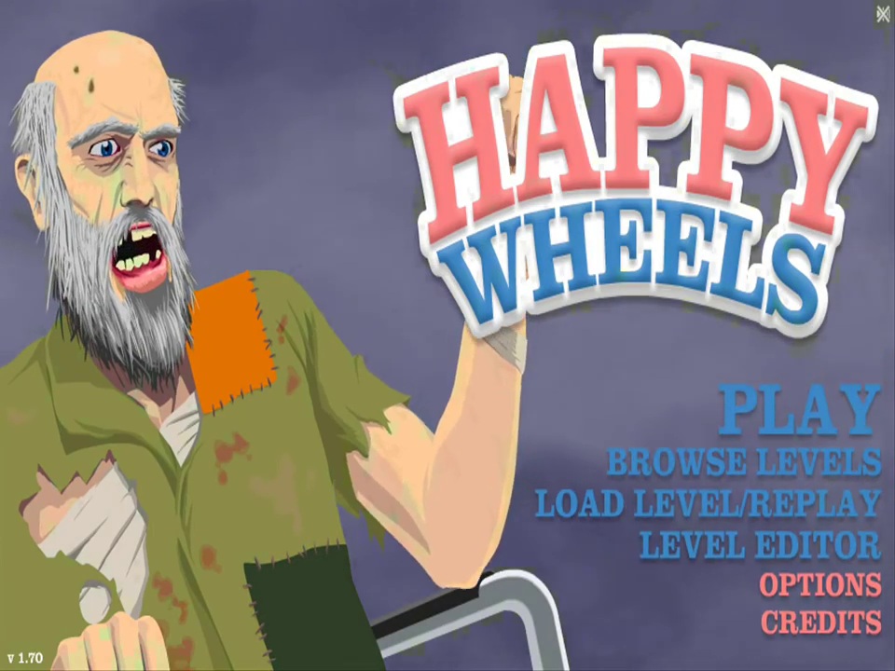
Step: Go from the title screen's PLAY to the user level browser
click(782, 404)
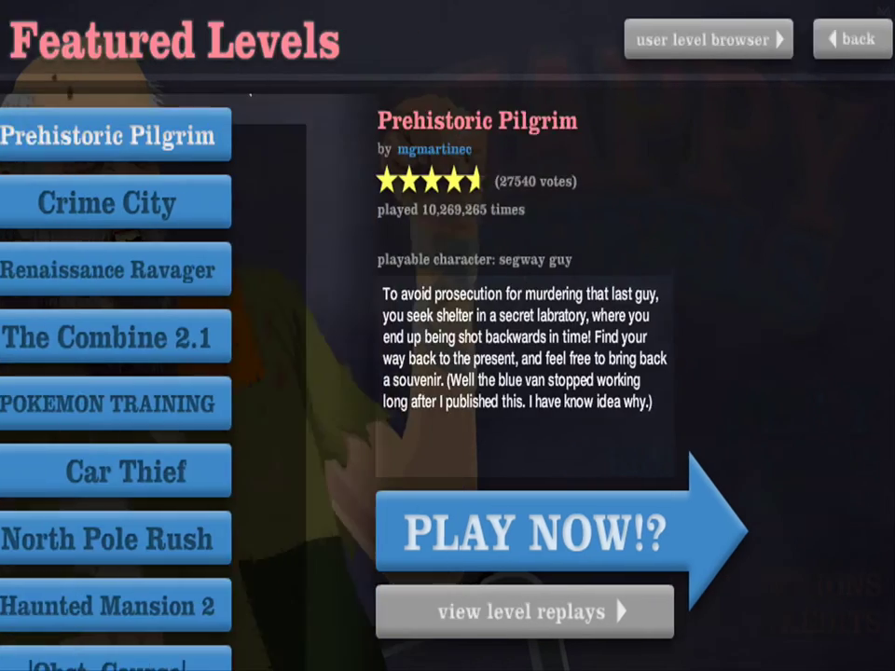
click(800, 39)
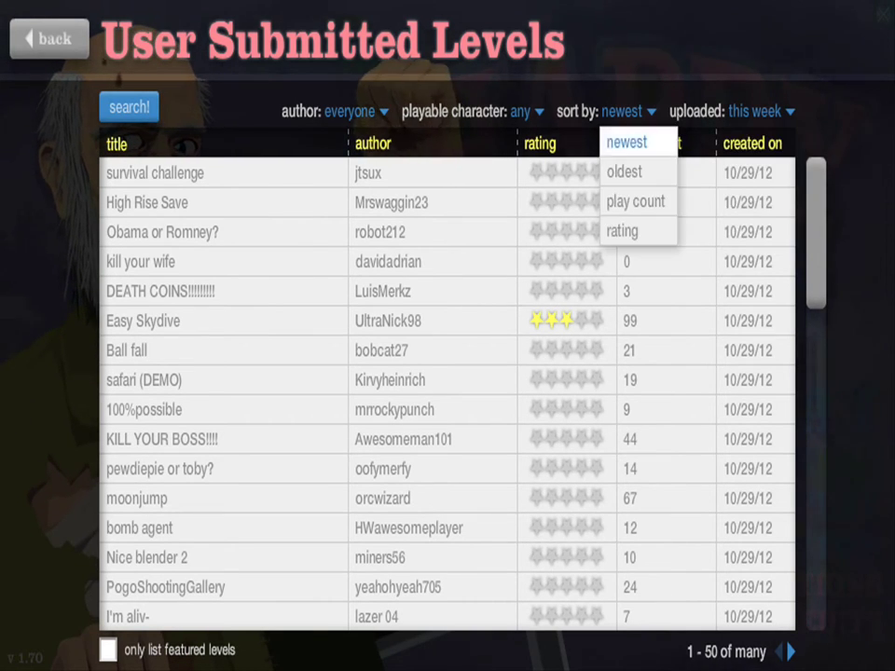
Step: Sort user levels by play count and search for 'BasketBall Dunk'
click(635, 202)
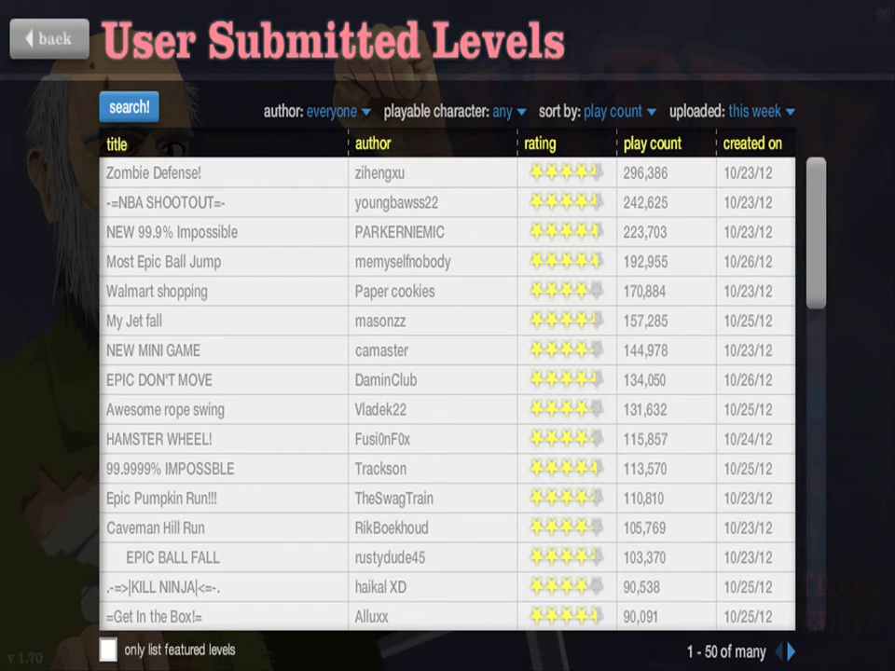
click(128, 106)
text(BasketBall Dunk)
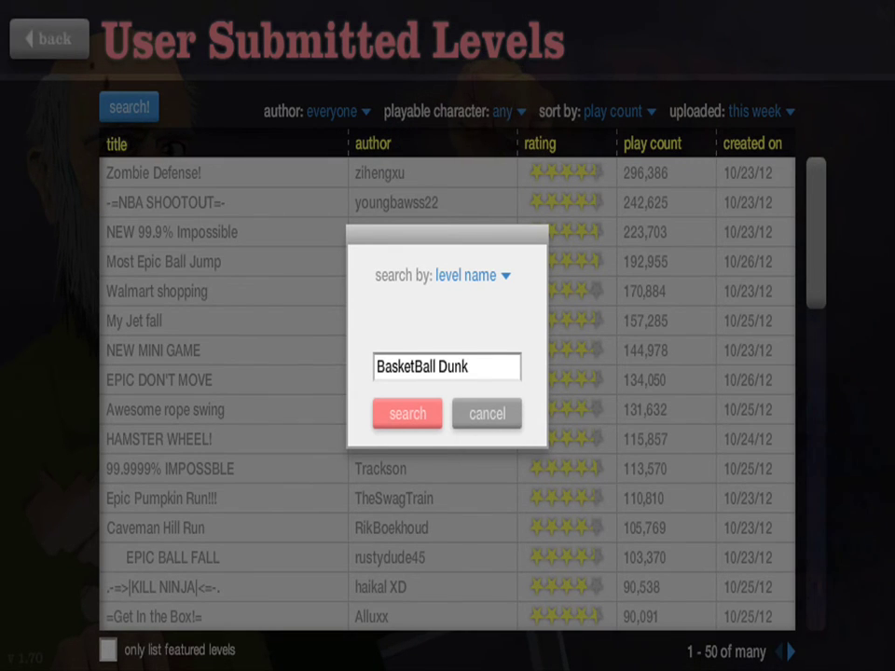
key(Return)
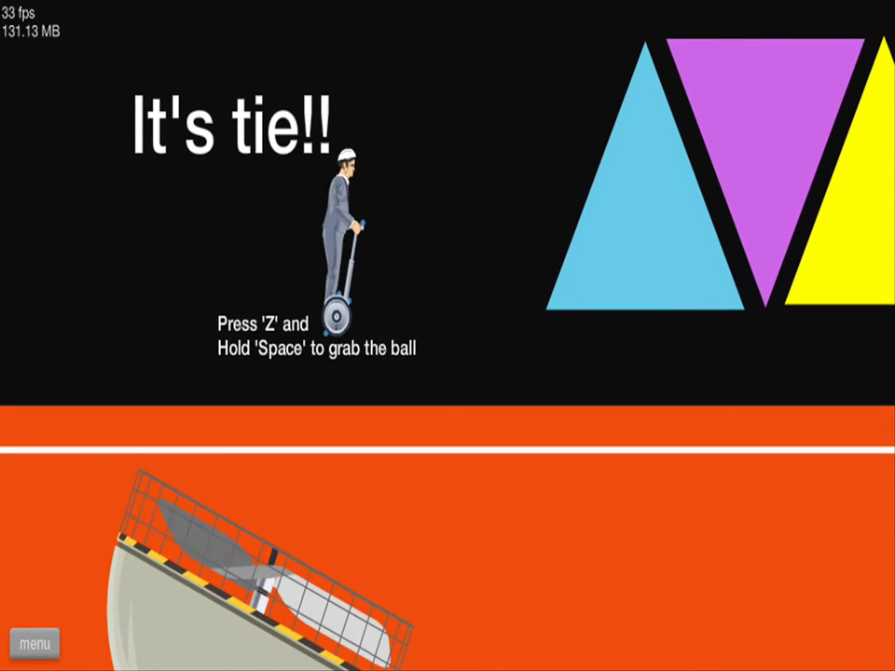
Step: Eject the Segway rider with Z in Basketball Dunk 2.0, flinging them toward the hoop
key(z)
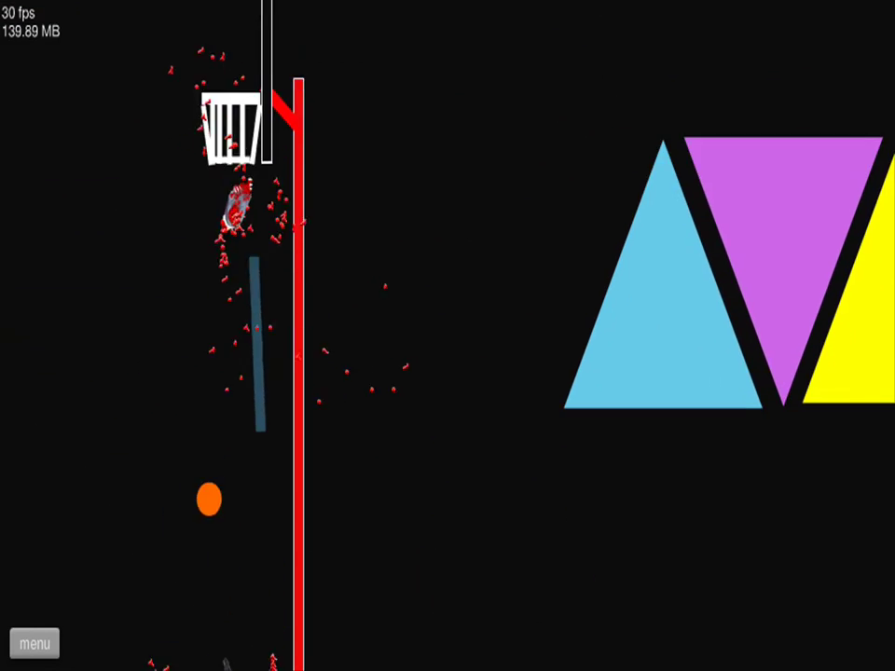
Step: Restart Basketball Dunk 2.0 twice from the pause menu, launching the rider in between
key(Escape)
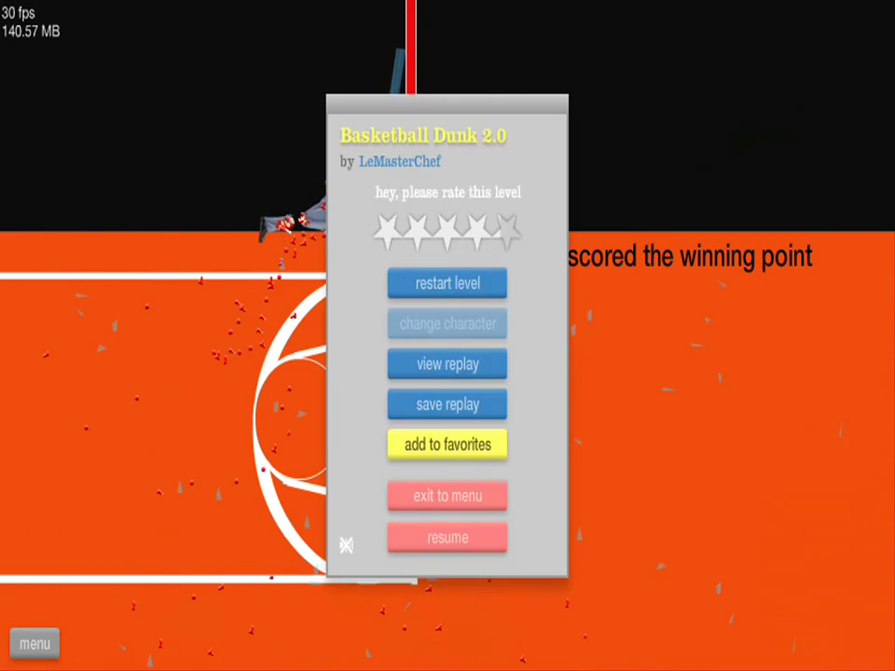
click(447, 283)
key(z)
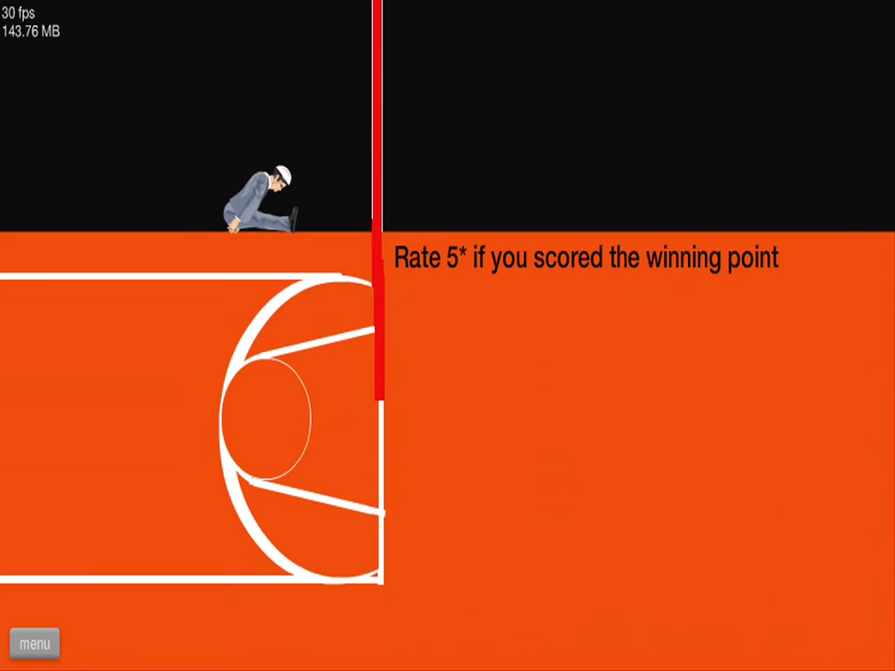
key(Escape)
click(446, 283)
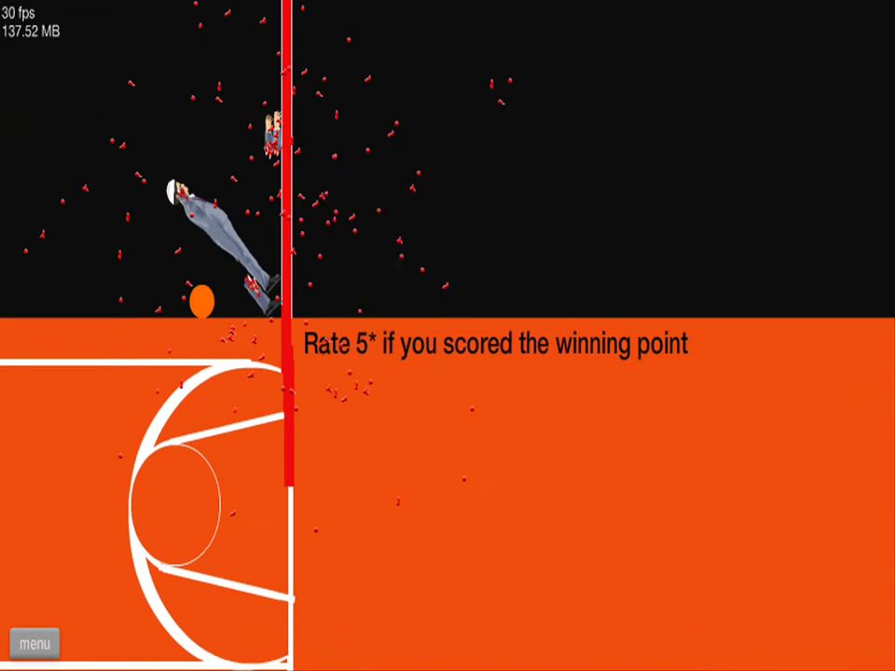
Step: Restart after hitting the pole, then eject the rider and grab the ball
key(Escape)
click(448, 284)
key(z)
key(space)
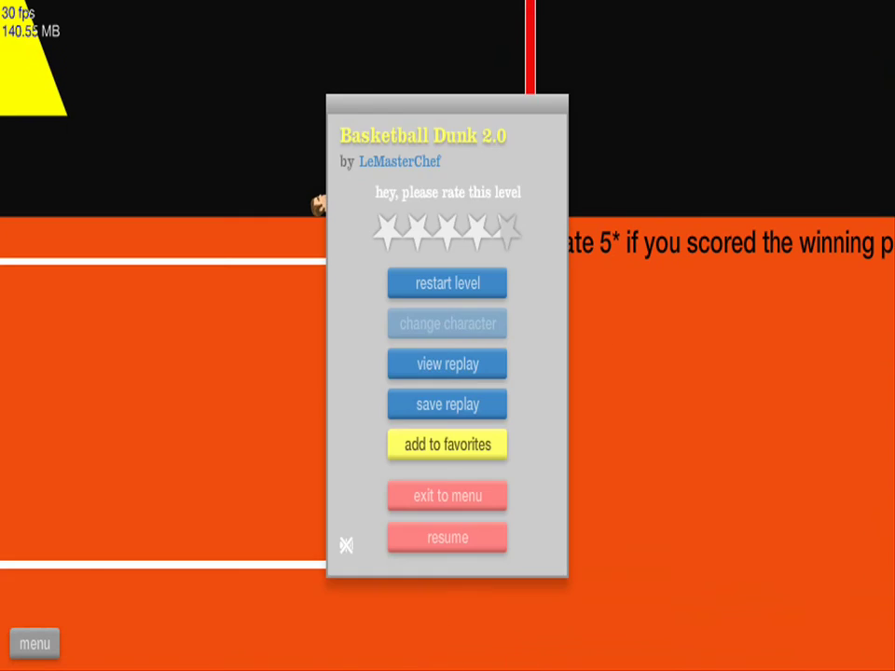
Step: Restart after a failed launch, then eject and grab the ball flying upward
key(Tab)
key(z)
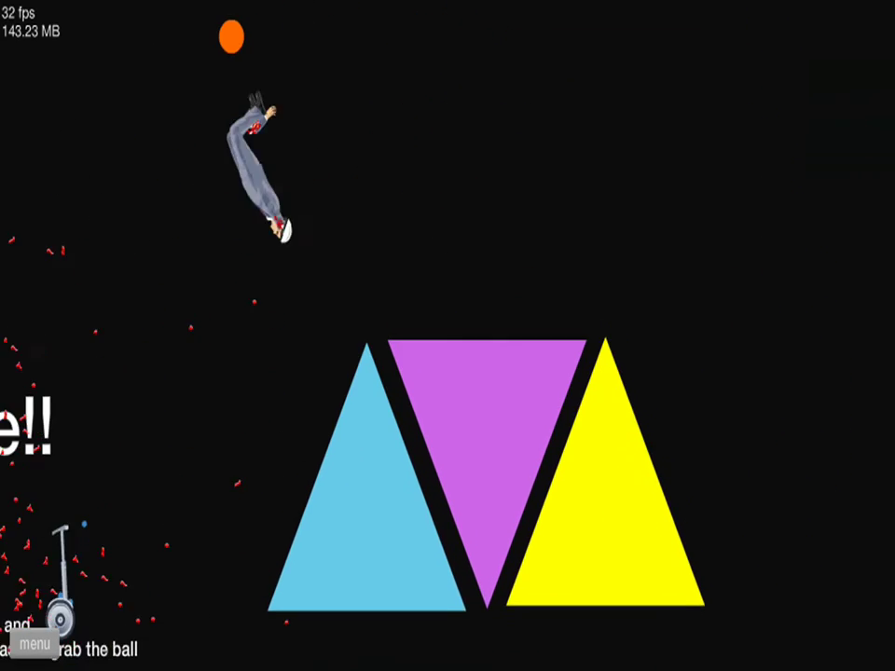
key(Escape)
key(Tab)
key(z)
key(space)
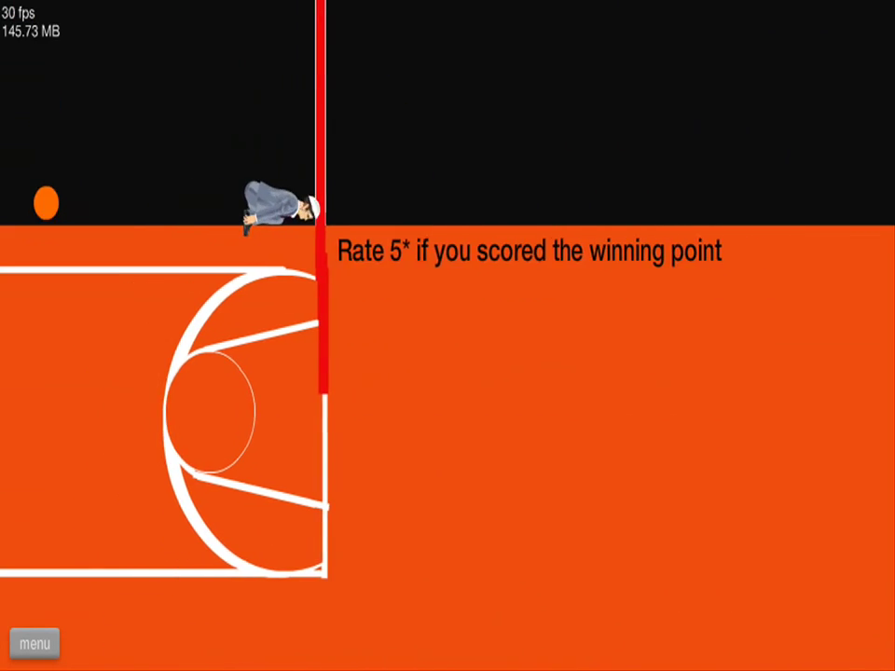
Step: Restart again, eject toward the triangles holding the ball, then pause
key(Escape)
key(Tab)
key(z)
key(space)
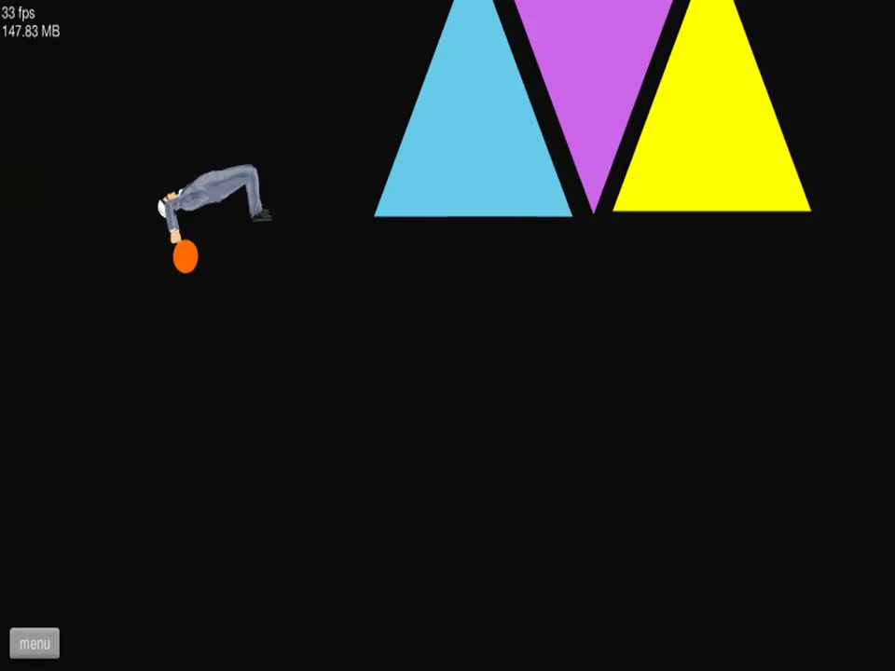
key(Escape)
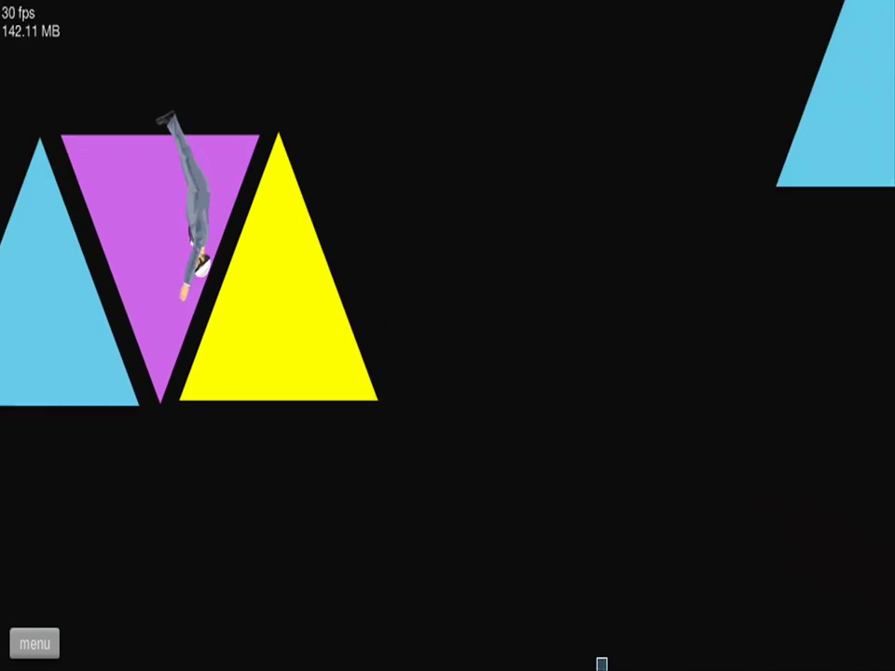
Step: Make a final Basketball Dunk 2.0 attempt, then exit and open scouser98's basketball dunk
key(Escape)
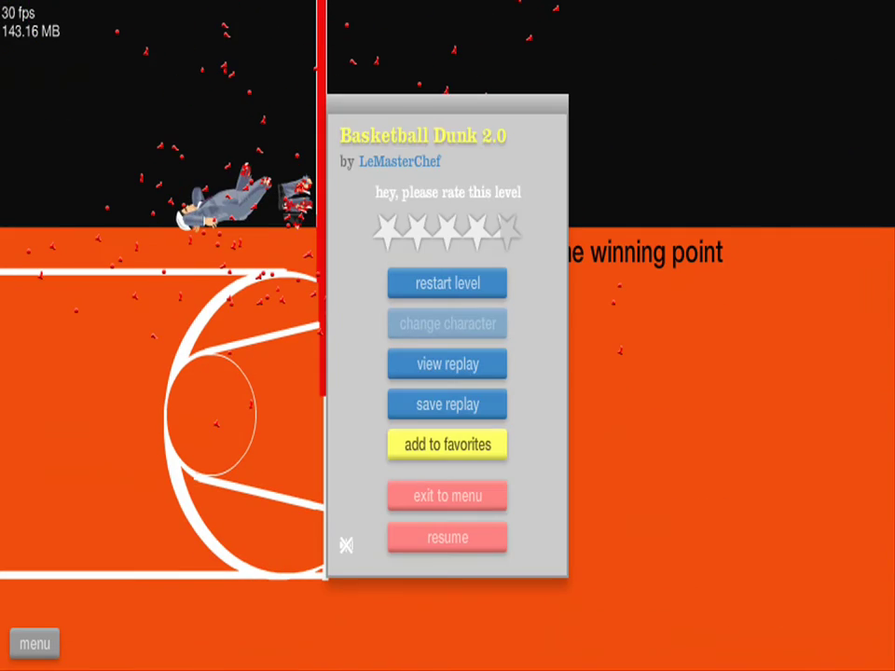
key(Tab)
key(z)
key(space)
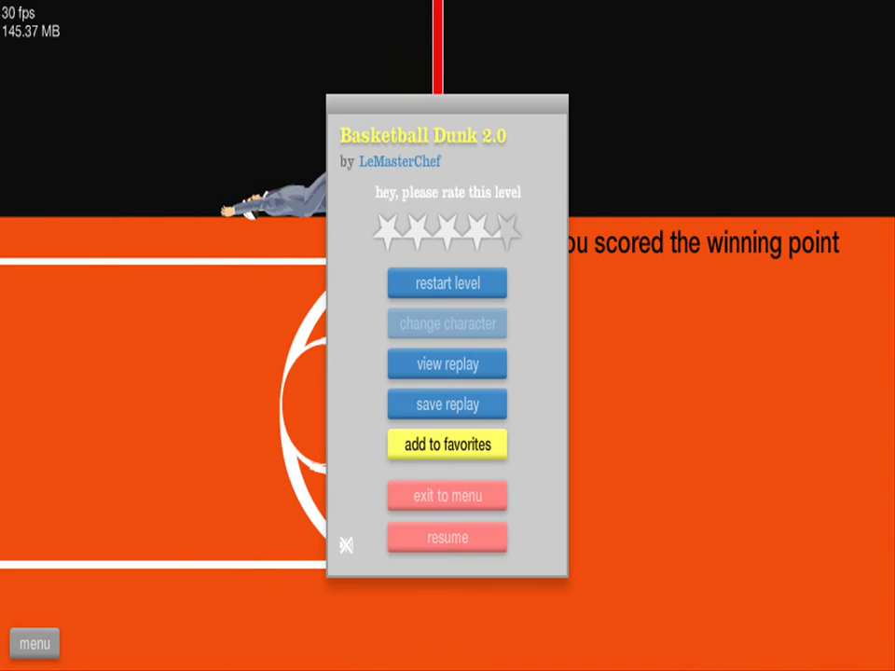
click(447, 497)
click(150, 409)
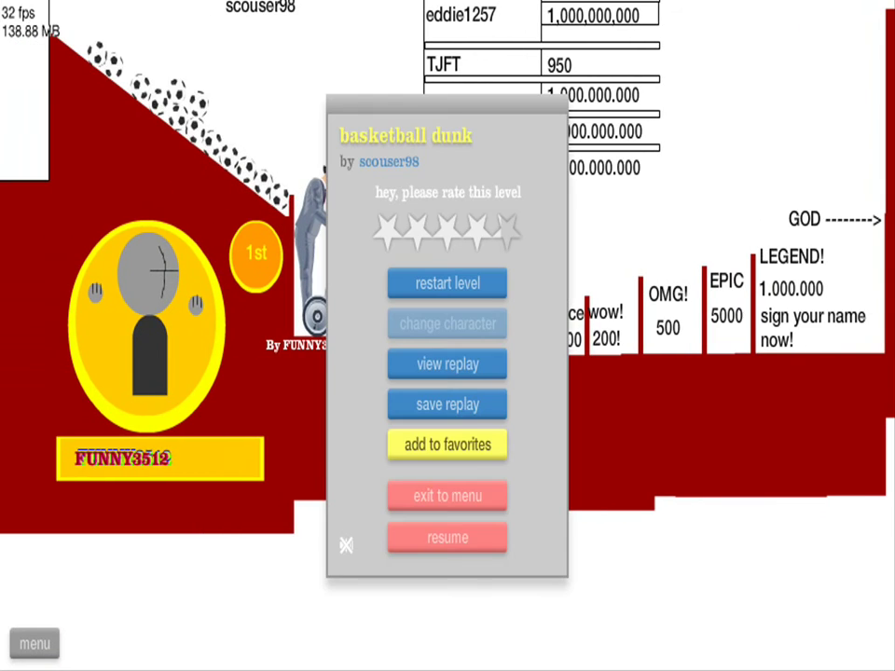
Step: Play Skullboy18's Basketball Dunk to a winning dunk into the hoop, then pause
click(448, 496)
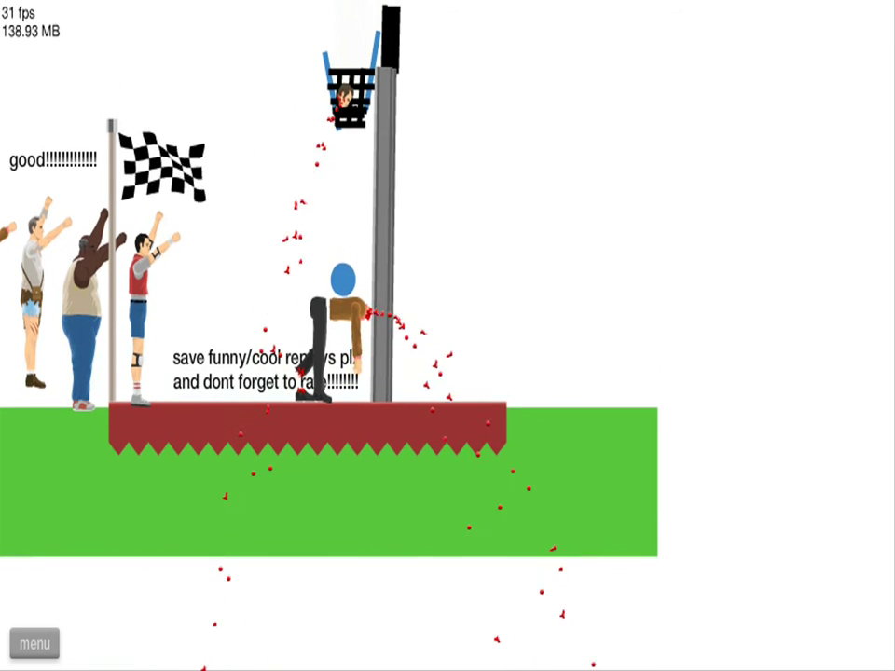
key(Escape)
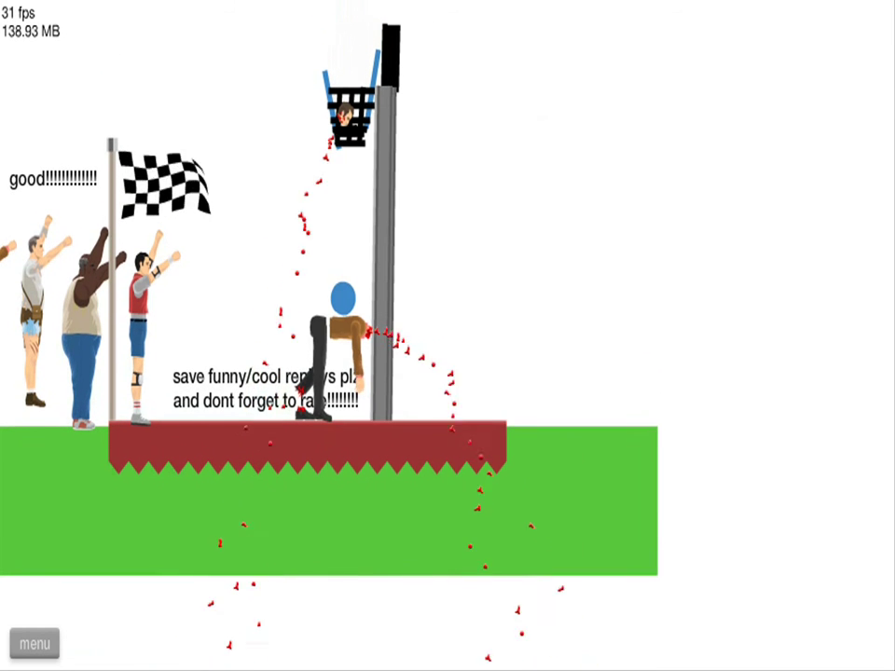